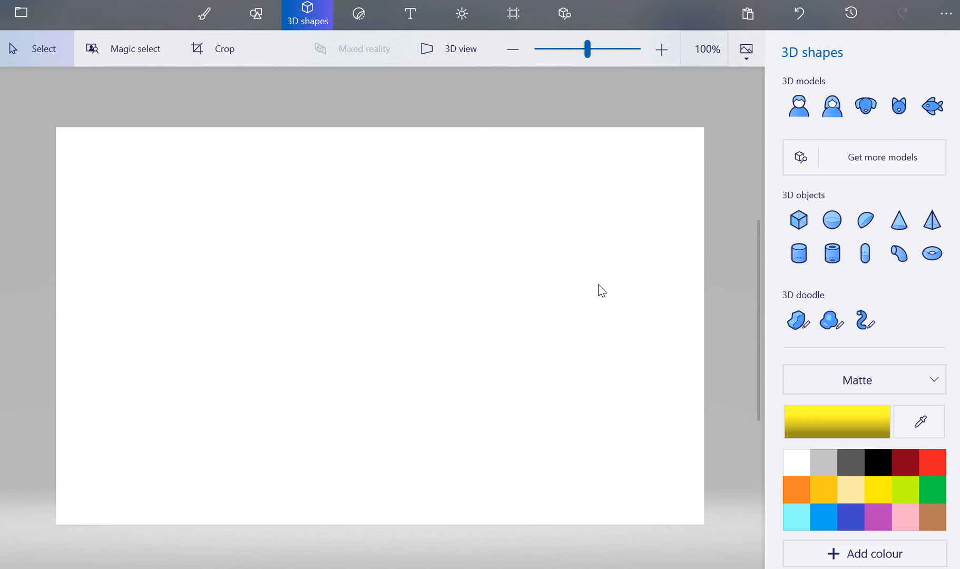
# Draw a yellow cylinder on the left side of the canvas
pyautogui.click(833, 226)
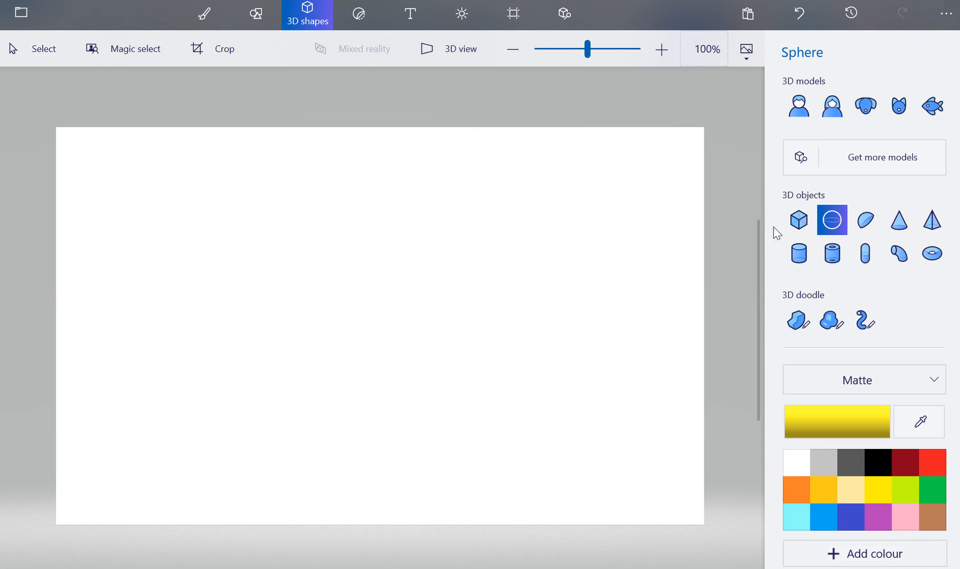
pyautogui.click(799, 254)
pyautogui.moveTo(207, 240); pyautogui.dragTo(281, 391)
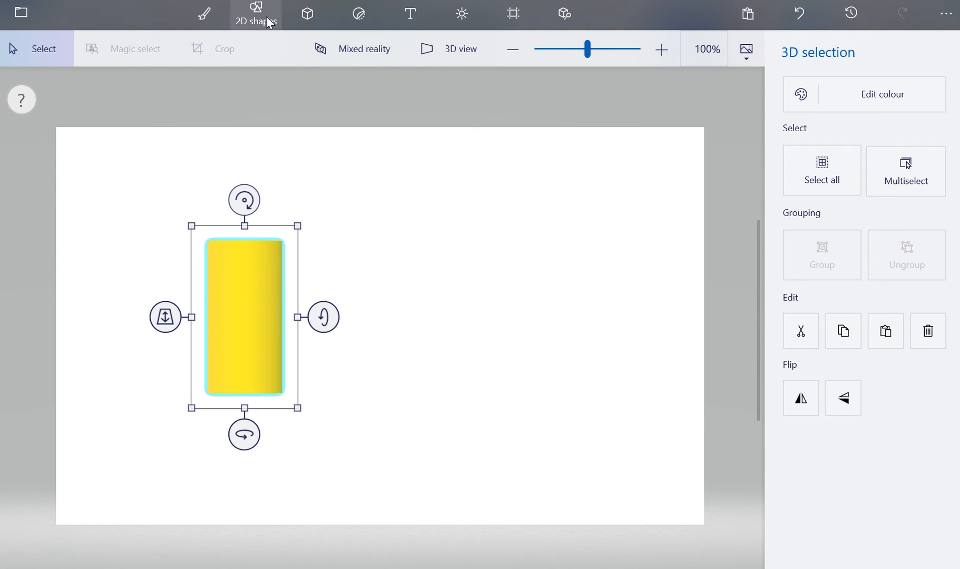
# Draw a yellow sphere to the right of the cylinder
pyautogui.click(316, 16)
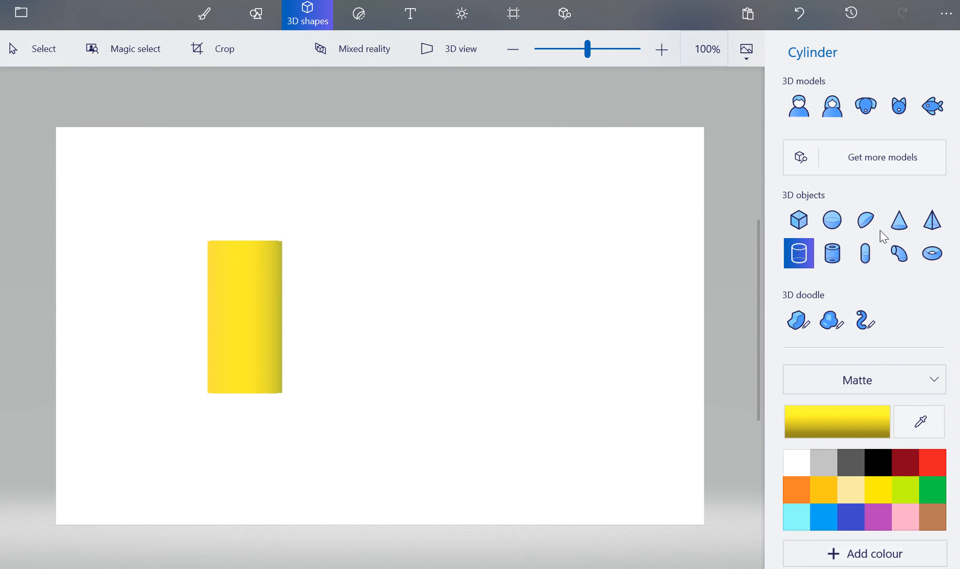
pyautogui.click(833, 219)
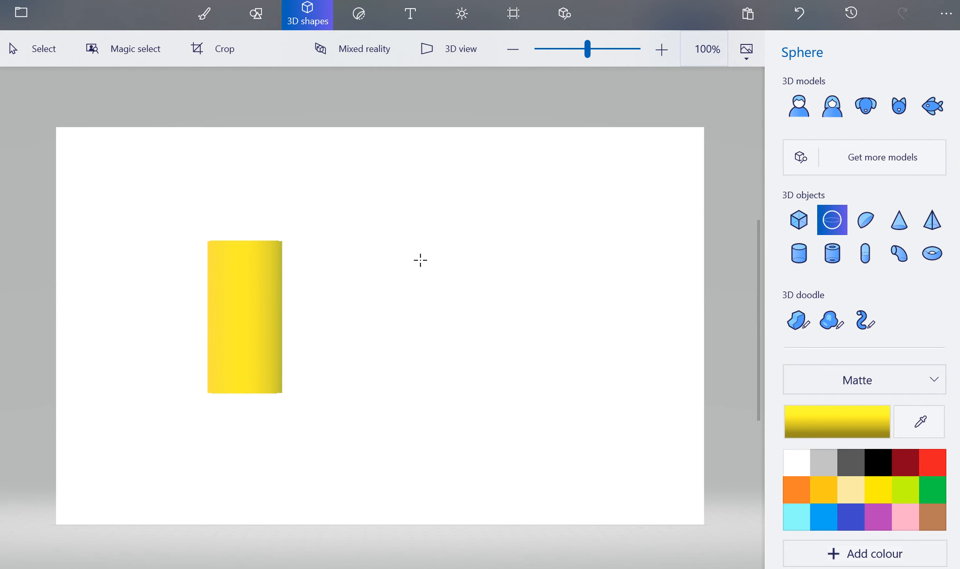
pyautogui.moveTo(420, 259); pyautogui.dragTo(545, 383)
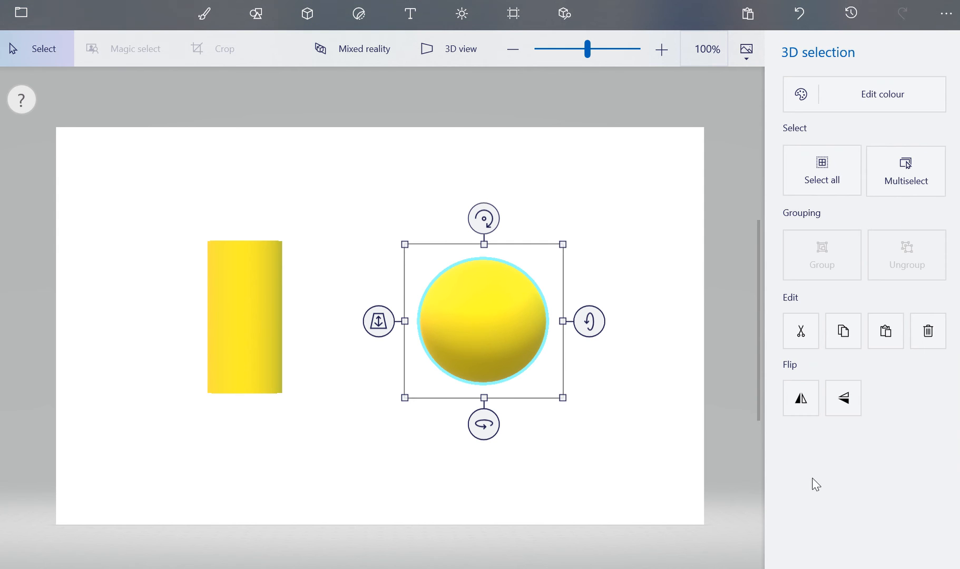
# Recolour the sphere with a custom red colour ee4848, then nudge it slightly lower and rotate it
pyautogui.click(869, 97)
pyautogui.click(629, 202)
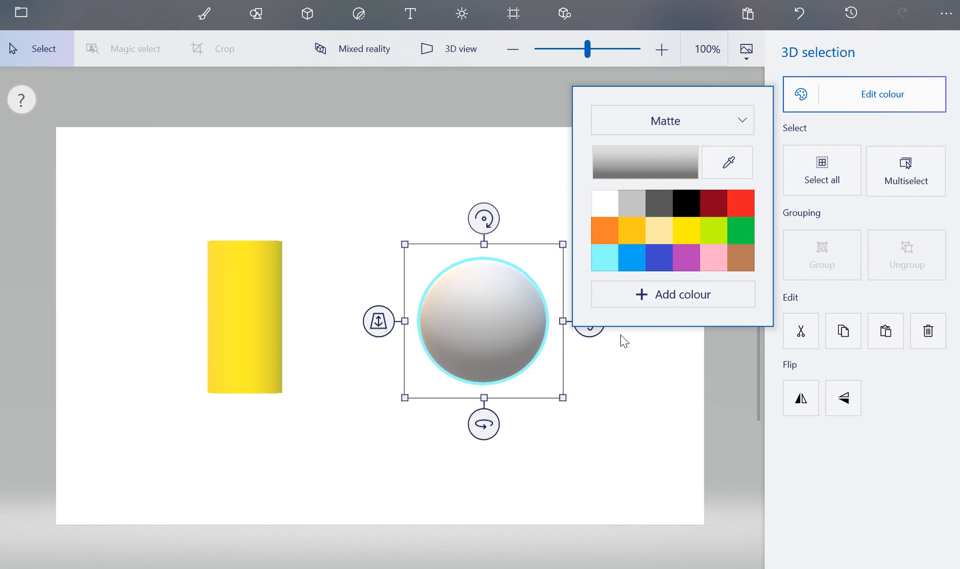
pyautogui.click(672, 295)
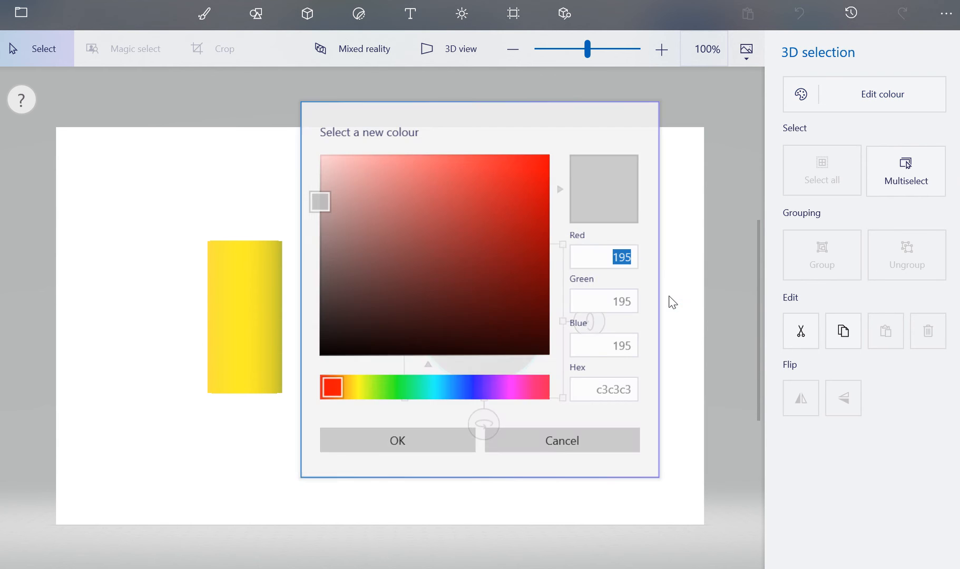
pyautogui.click(480, 170)
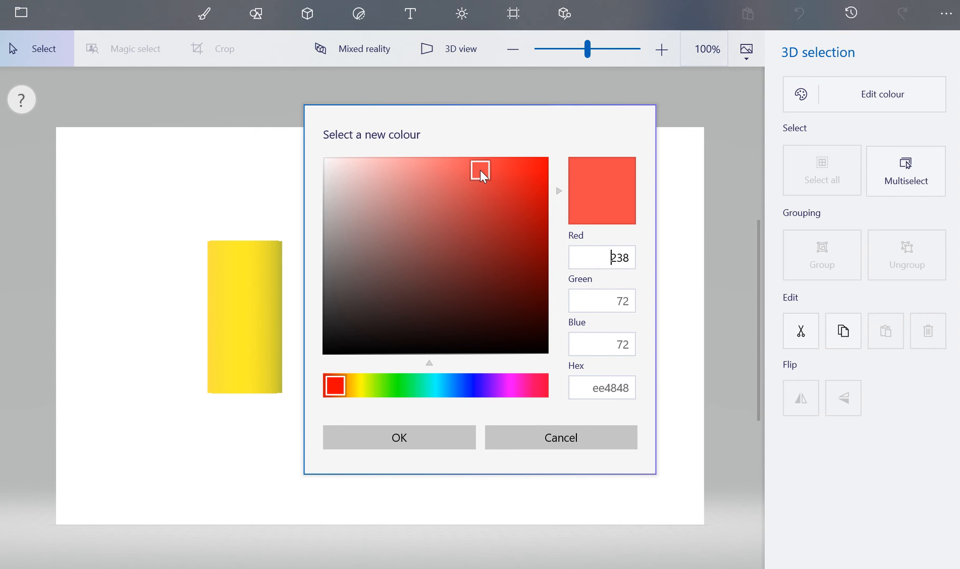
pyautogui.click(434, 441)
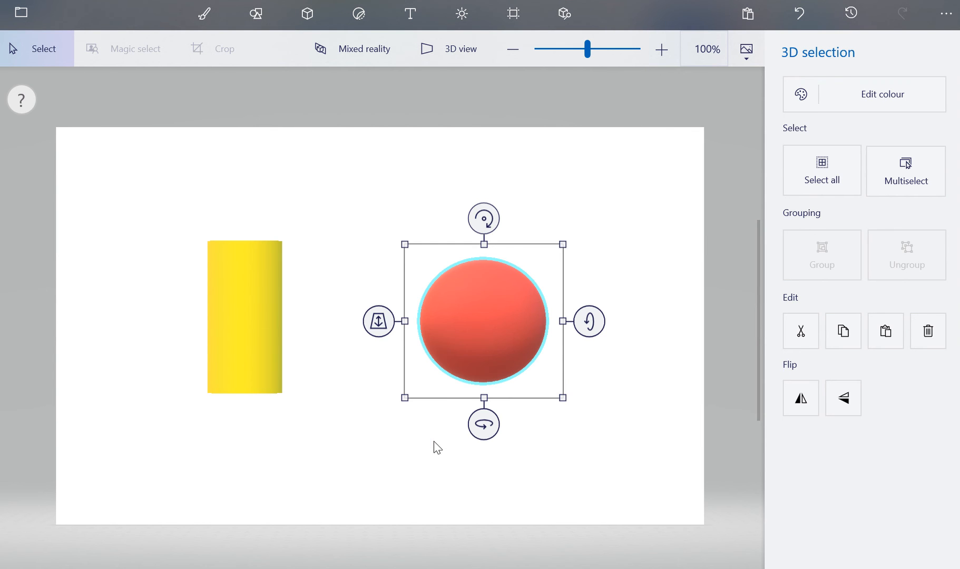
pyautogui.moveTo(516, 309); pyautogui.dragTo(502, 330)
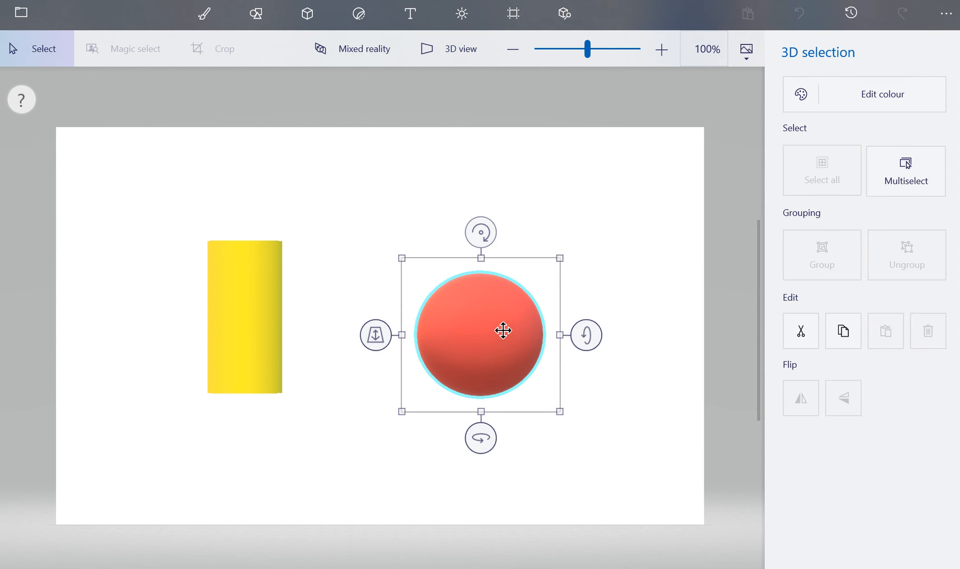
pyautogui.moveTo(486, 448); pyautogui.dragTo(417, 346)
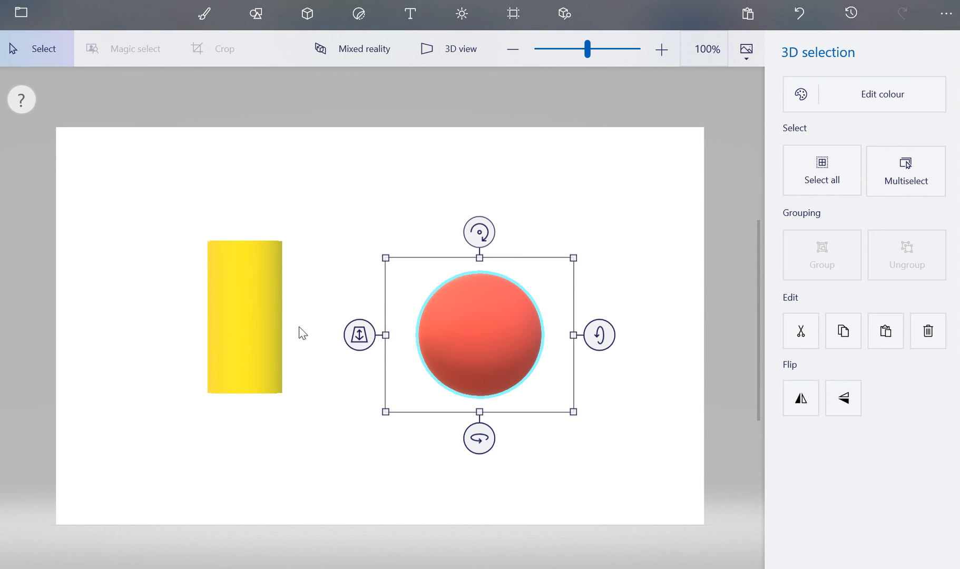
# Tilt the cylinder forward about 36° so its top face shows
pyautogui.click(261, 324)
pyautogui.moveTo(248, 436); pyautogui.dragTo(242, 463)
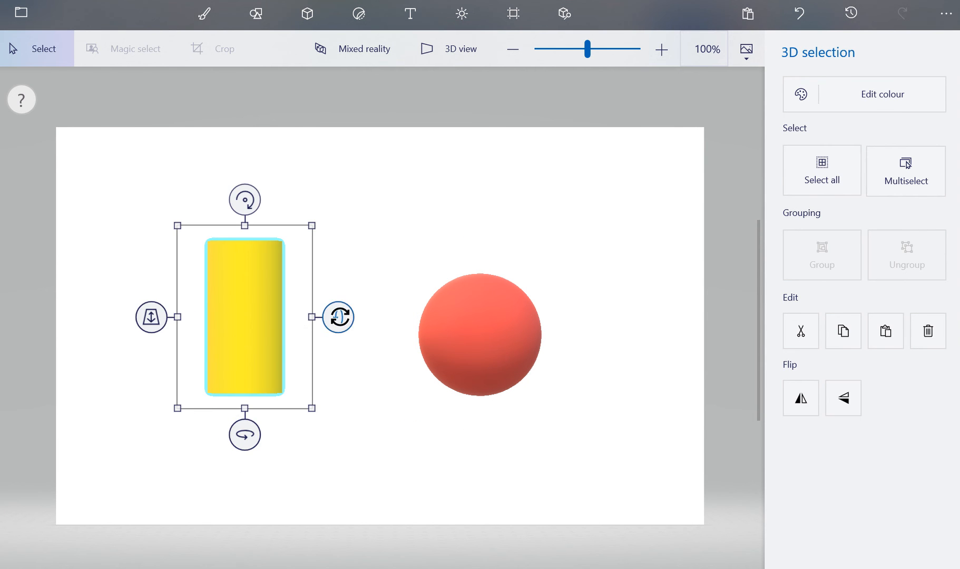
pyautogui.moveTo(339, 317); pyautogui.dragTo(333, 347)
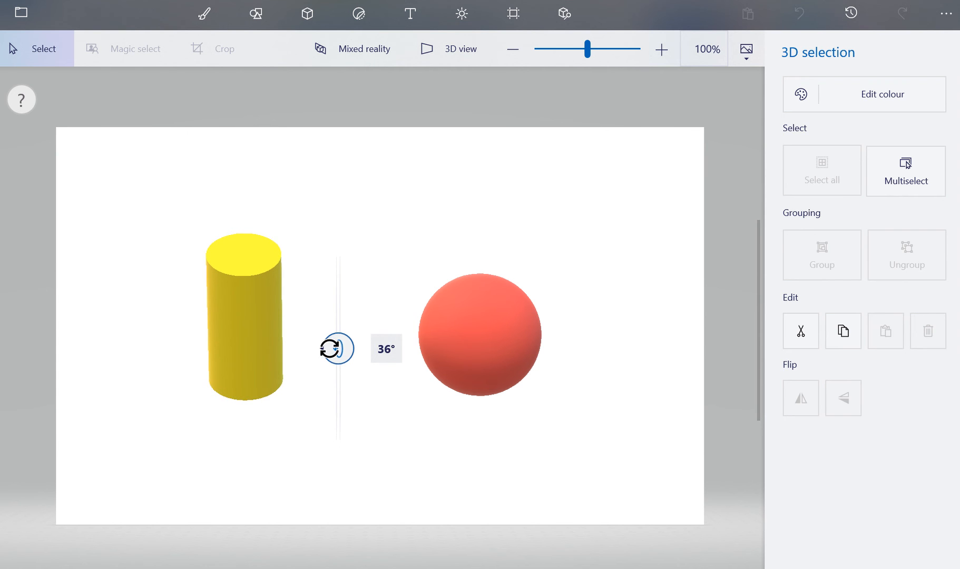
# Draw a curved cylinder to the upper right of the sphere
pyautogui.click(466, 336)
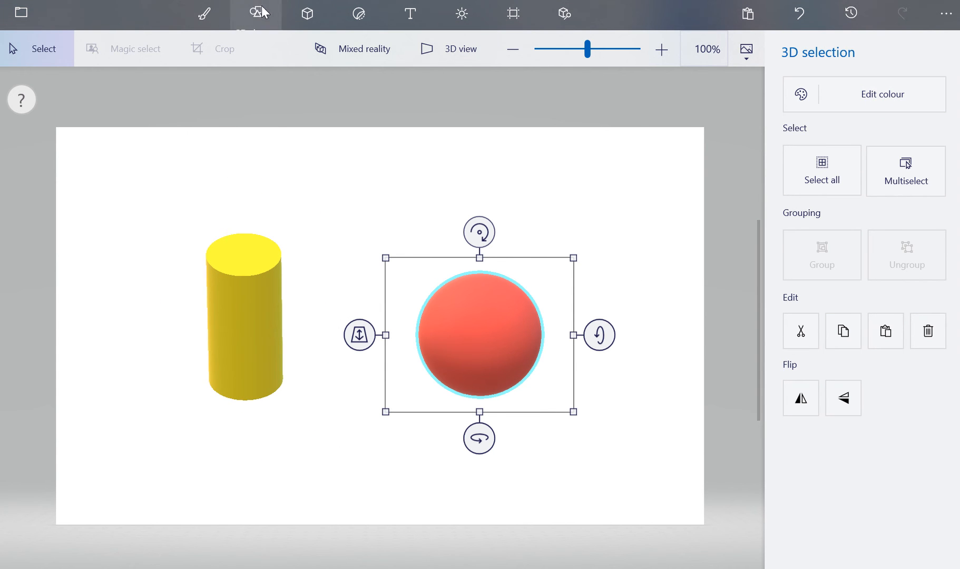
pyautogui.click(688, 289)
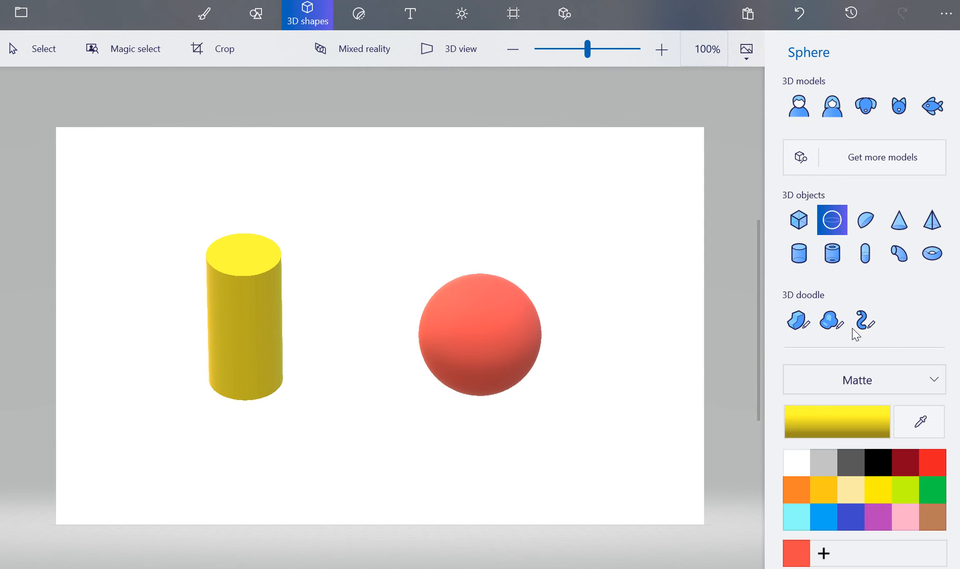
pyautogui.click(897, 255)
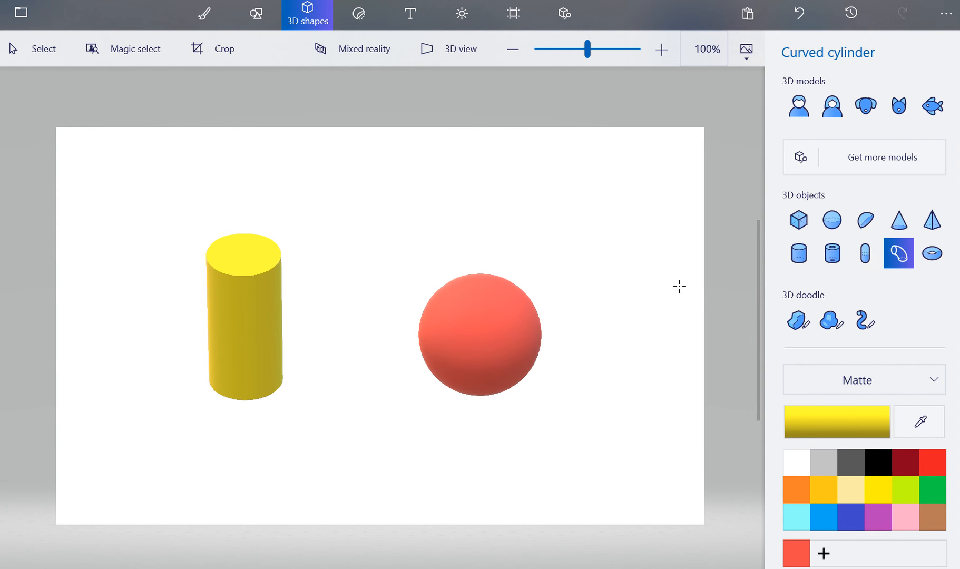
pyautogui.moveTo(540, 191)
pyautogui.mouseDown()
pyautogui.moveTo(623, 237)
pyautogui.moveTo(633, 330)
pyautogui.moveTo(584, 313)
pyautogui.moveTo(671, 277)
pyautogui.moveTo(648, 238)
pyautogui.moveTo(623, 301)
pyautogui.moveTo(648, 295)
pyautogui.mouseUp()
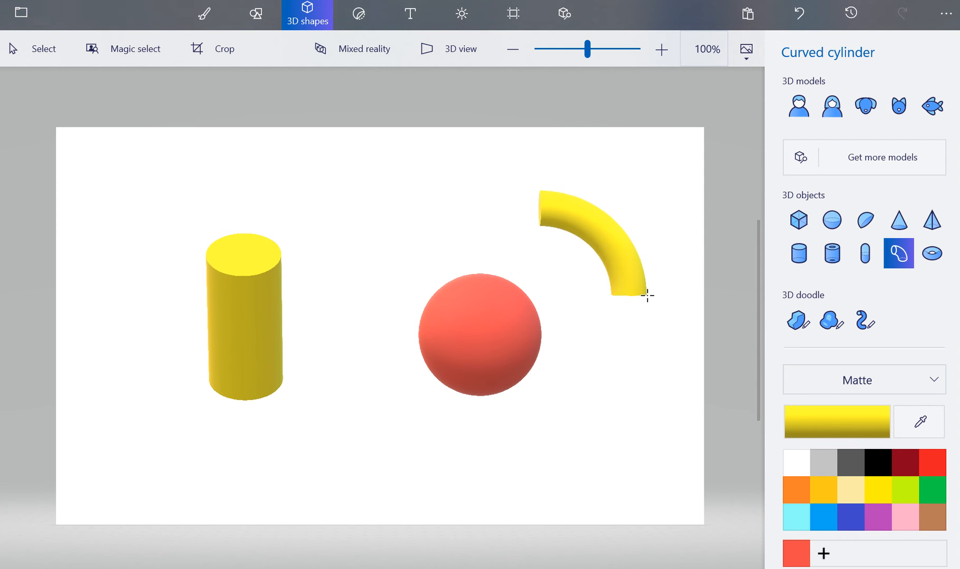
# Rotate the curved cylinder upright and move it onto the top of the sphere
pyautogui.click(615, 240)
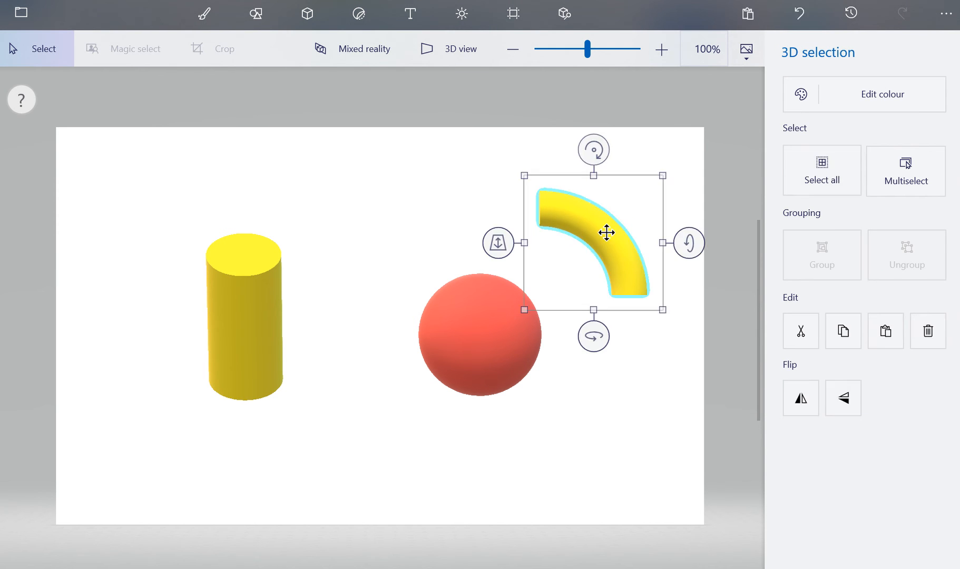
pyautogui.moveTo(600, 227); pyautogui.dragTo(520, 265)
pyautogui.moveTo(521, 372); pyautogui.dragTo(574, 373)
pyautogui.moveTo(525, 258); pyautogui.dragTo(476, 271)
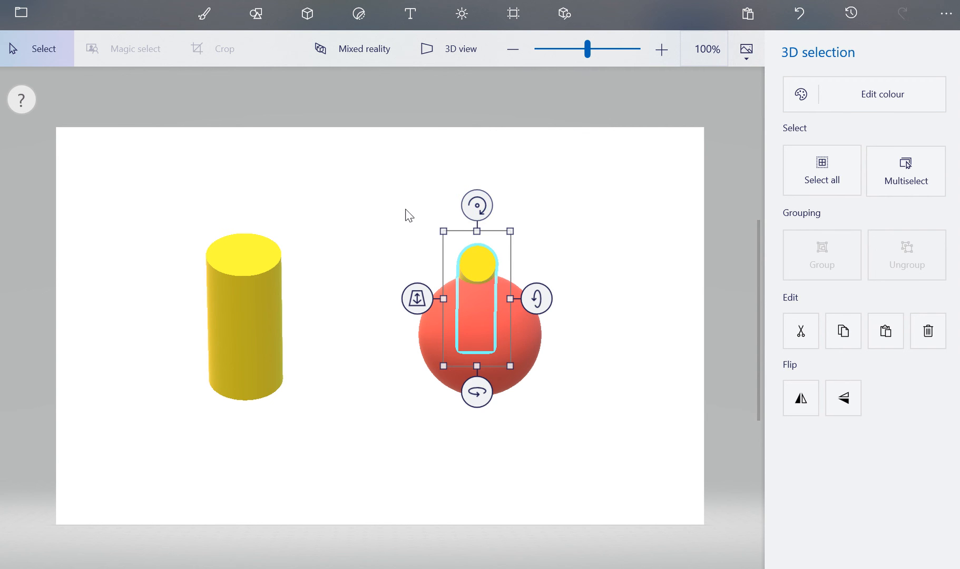
# Select the sphere and curved cylinder together and rotate them so the curve hooks over the sphere's top
pyautogui.click(373, 212)
pyautogui.moveTo(372, 206); pyautogui.dragTo(572, 414)
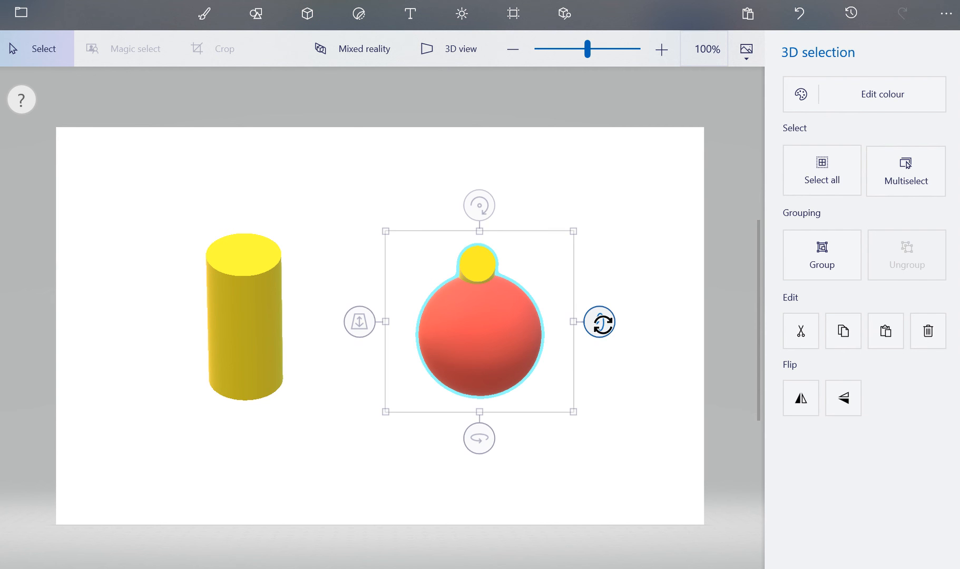
pyautogui.moveTo(600, 329); pyautogui.dragTo(539, 327)
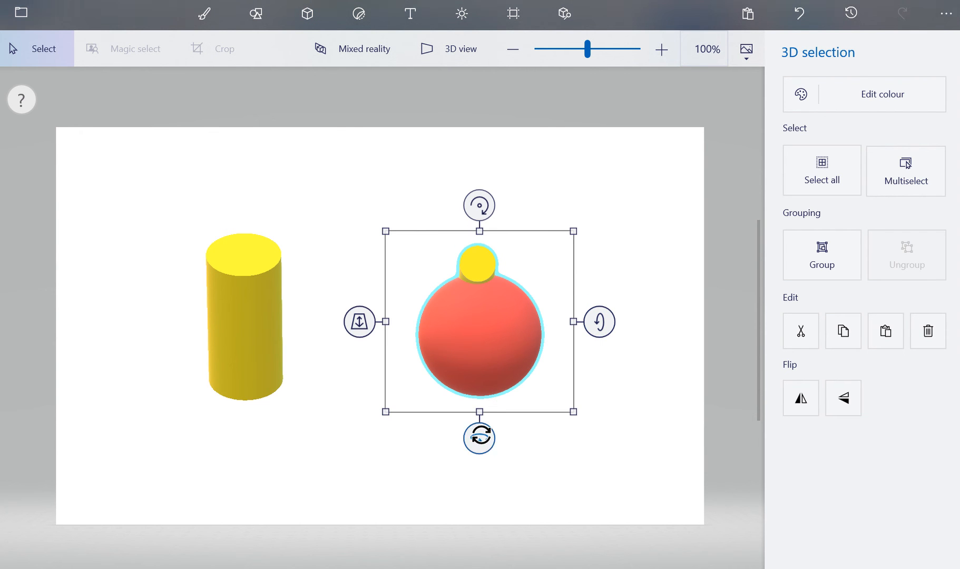
pyautogui.moveTo(479, 438); pyautogui.dragTo(390, 411)
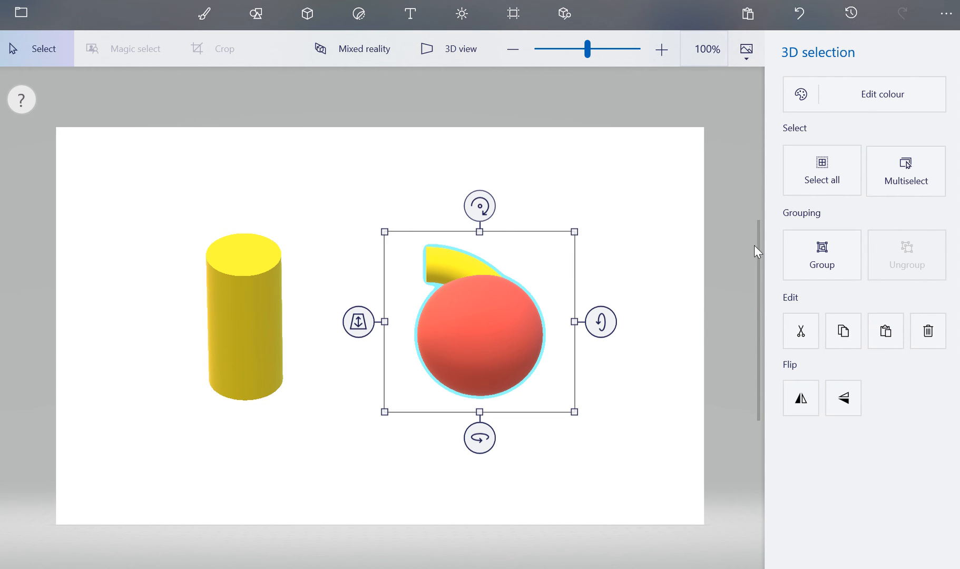
# Shrink and flatten the yellow cylinder into a short disc, then rotate it to stand on its edge
pyautogui.click(237, 271)
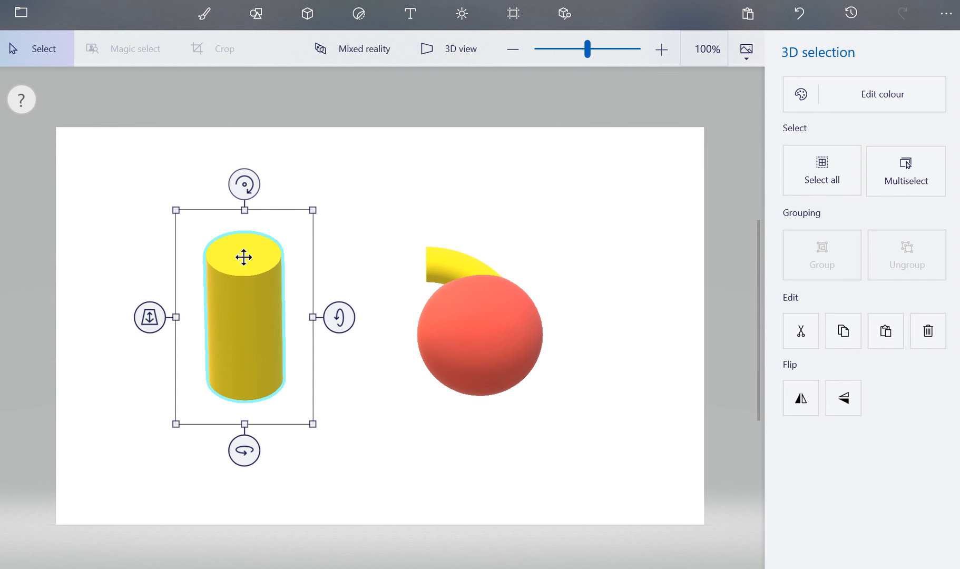
pyautogui.moveTo(247, 447)
pyautogui.mouseDown()
pyautogui.moveTo(240, 380)
pyautogui.moveTo(251, 460)
pyautogui.moveTo(247, 437)
pyautogui.moveTo(246, 448)
pyautogui.mouseUp()
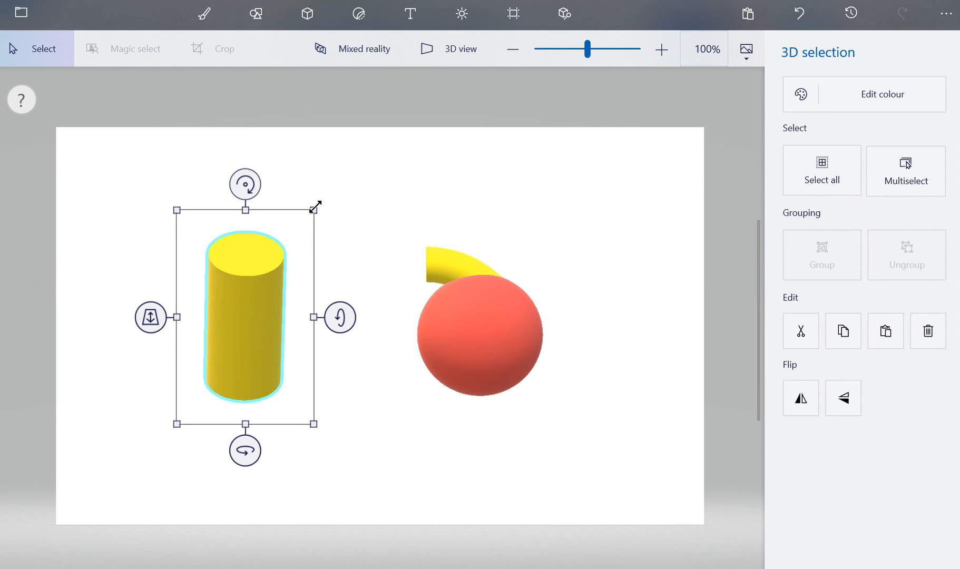
pyautogui.moveTo(315, 206); pyautogui.dragTo(323, 238)
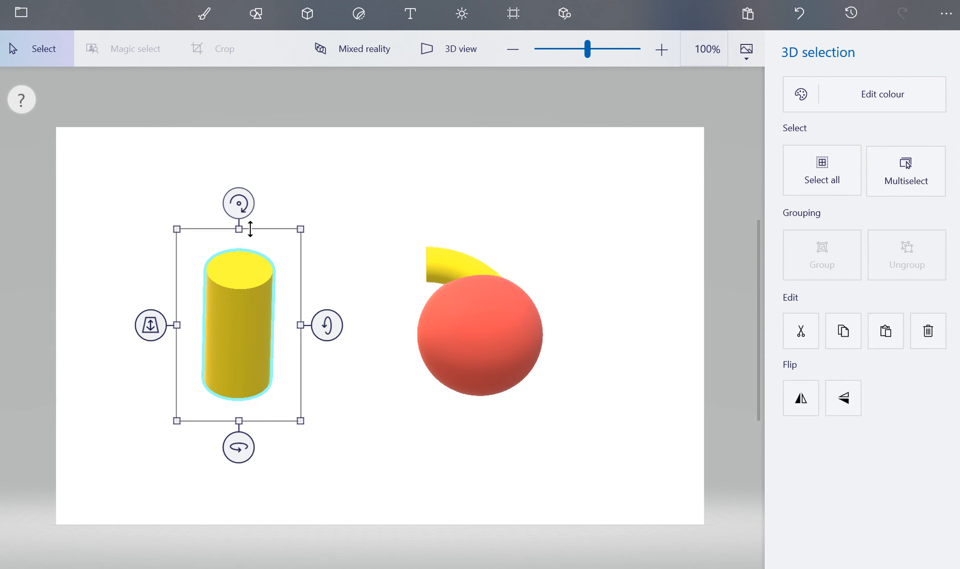
pyautogui.moveTo(242, 229); pyautogui.dragTo(236, 349)
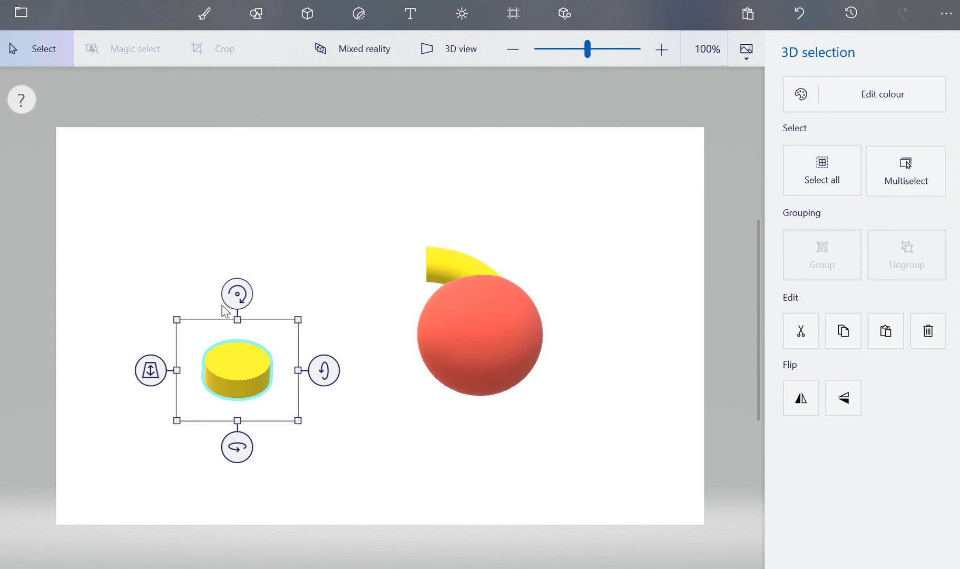
pyautogui.moveTo(232, 291); pyautogui.dragTo(271, 370)
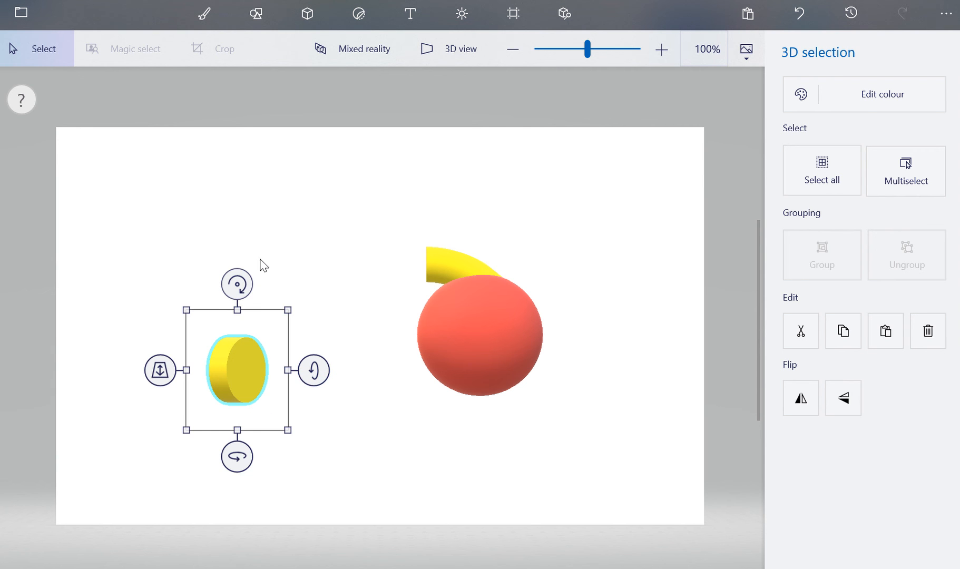
pyautogui.press('Escape')
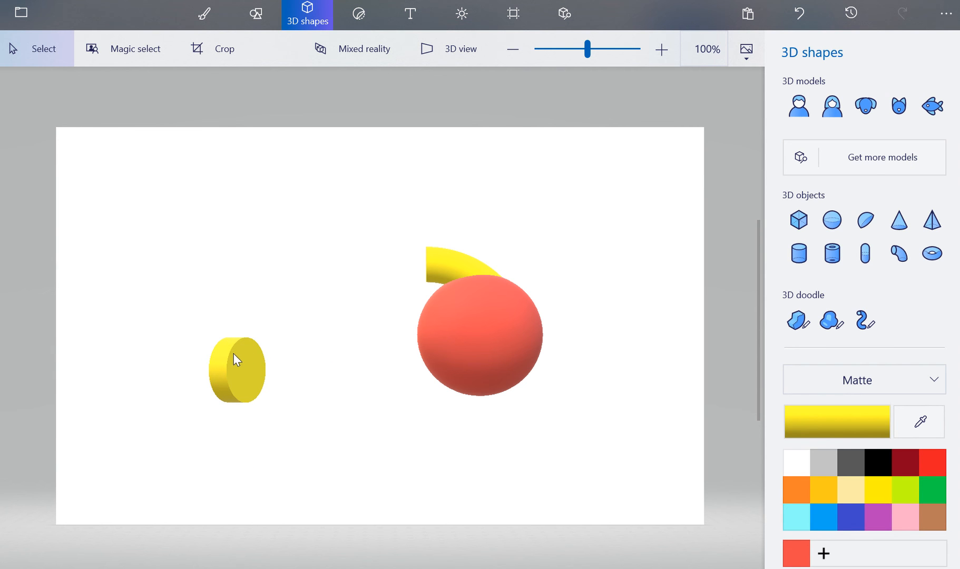
pyautogui.click(266, 390)
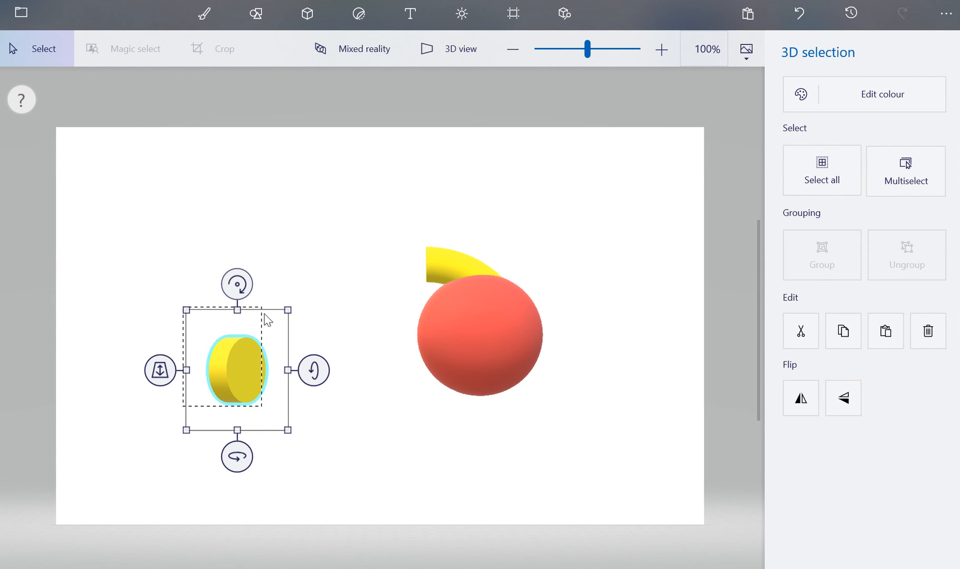
pyautogui.moveTo(267, 319); pyautogui.dragTo(262, 308)
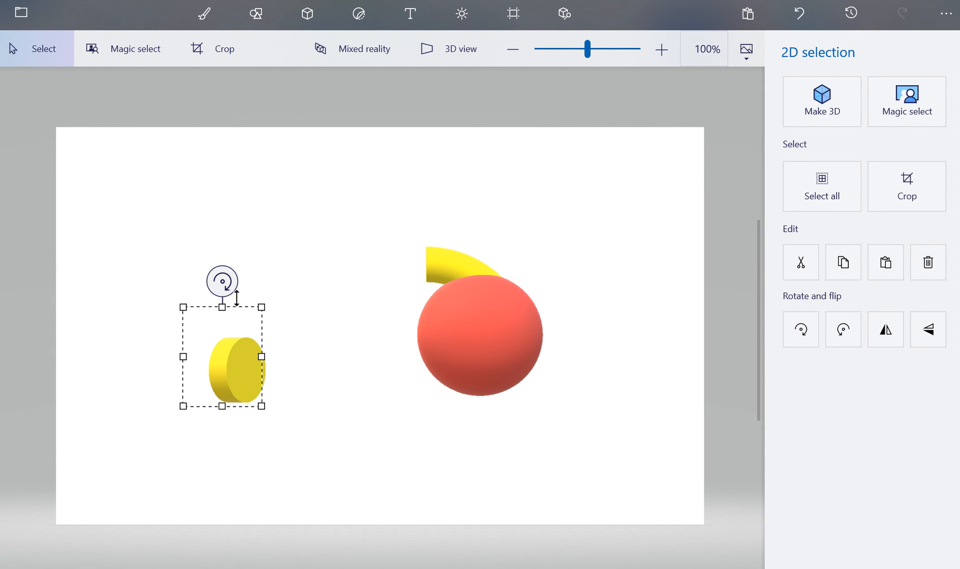
pyautogui.moveTo(232, 362); pyautogui.dragTo(339, 384)
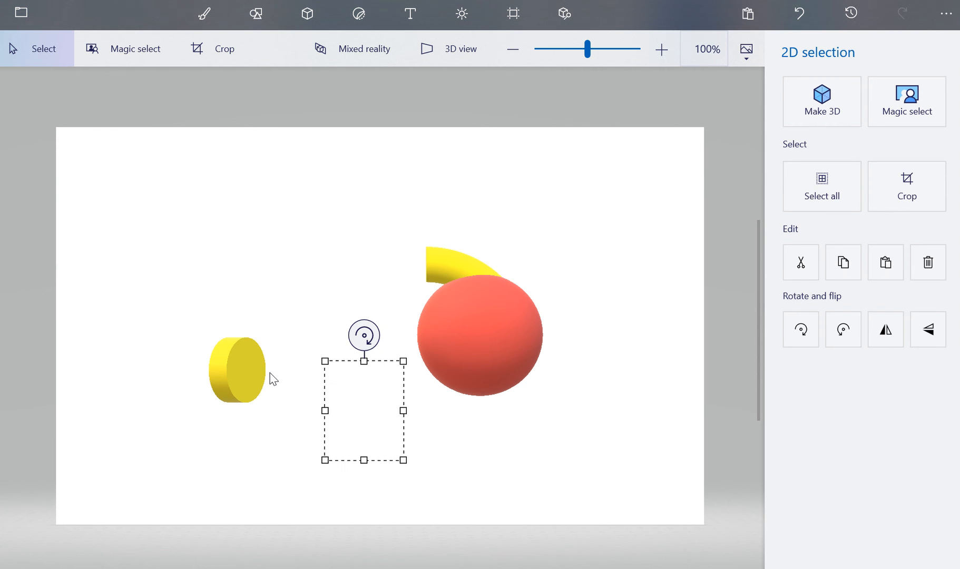
pyautogui.moveTo(209, 319); pyautogui.dragTo(277, 424)
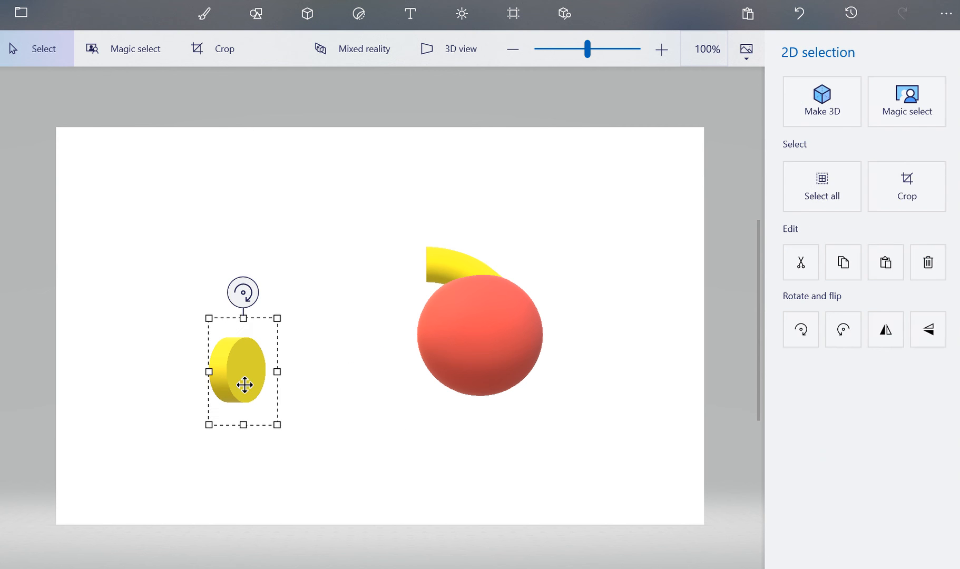
pyautogui.moveTo(236, 373); pyautogui.dragTo(314, 412)
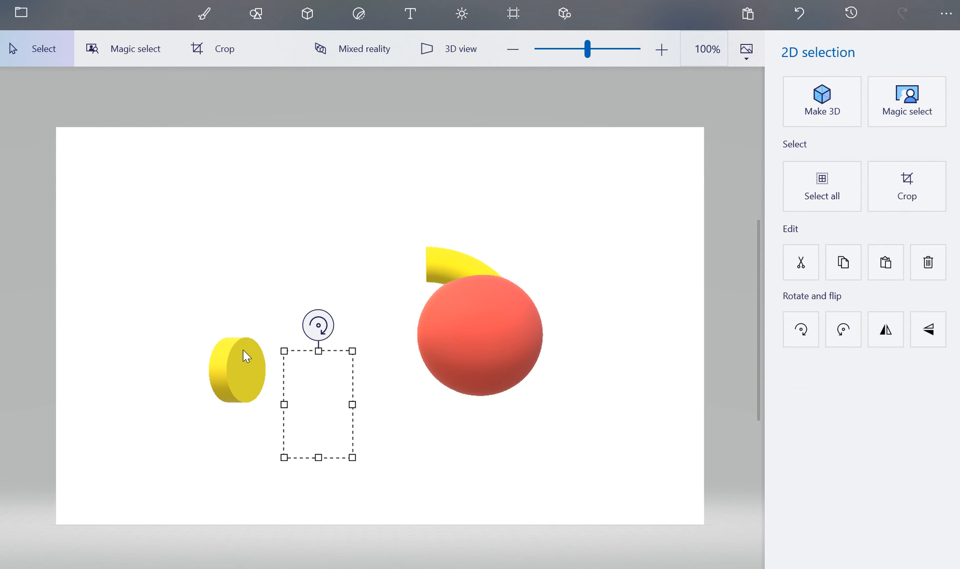
# Move the yellow disc onto the lower front of the red sphere
pyautogui.click(232, 353)
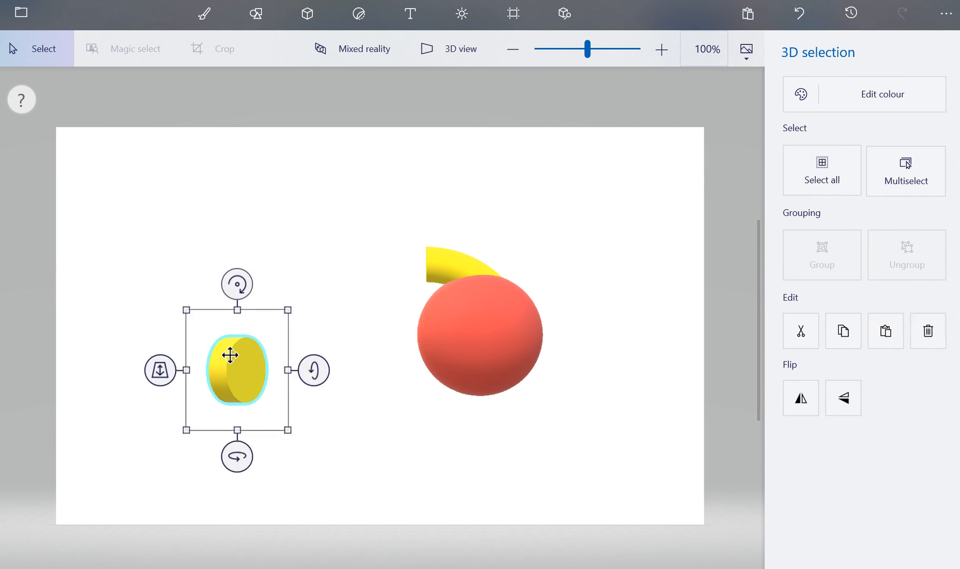
pyautogui.moveTo(231, 355); pyautogui.dragTo(463, 380)
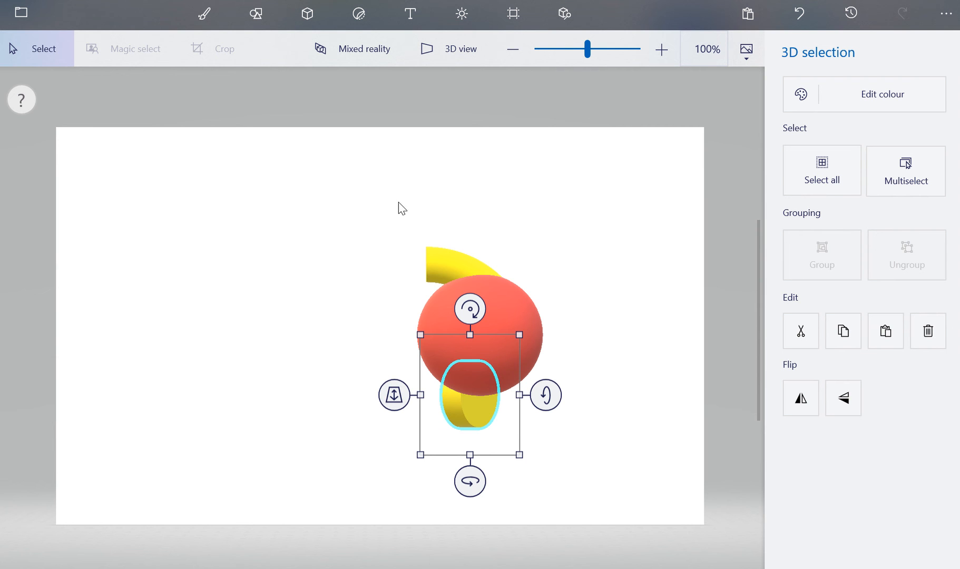
# Rotate the sphere, curved cylinder and disc together to view them from the side, then rotate them back
pyautogui.moveTo(399, 202); pyautogui.dragTo(555, 481)
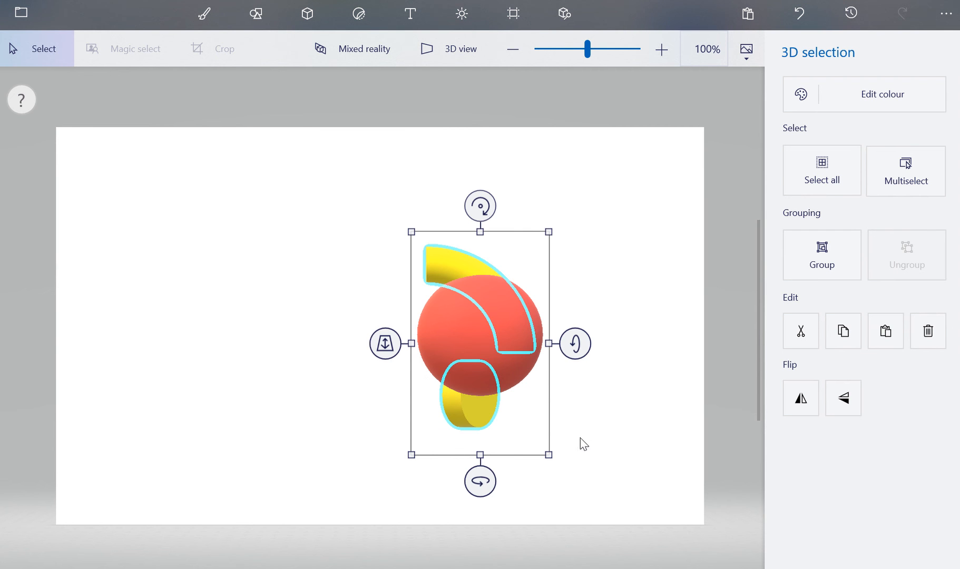
pyautogui.moveTo(481, 481); pyautogui.dragTo(507, 477)
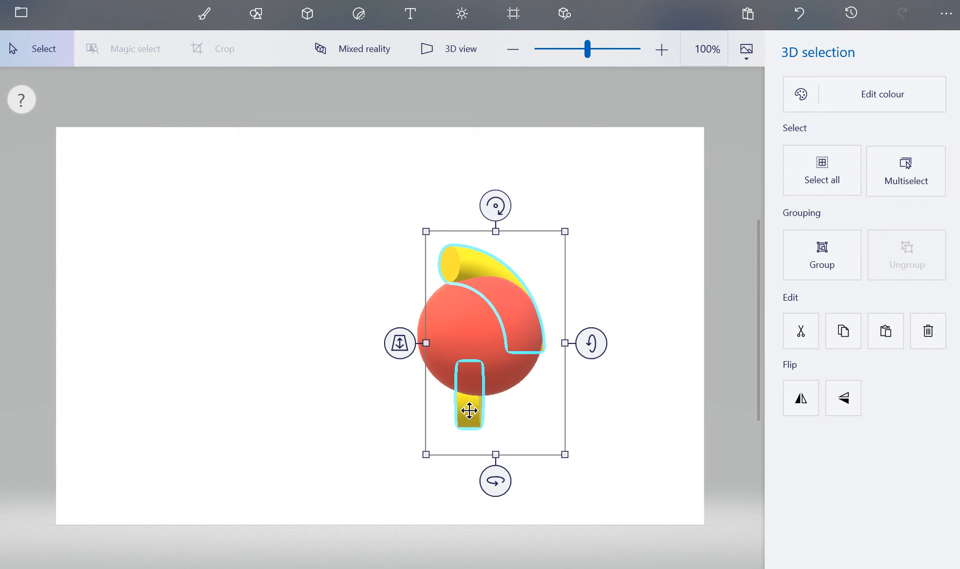
pyautogui.moveTo(469, 412); pyautogui.dragTo(484, 419)
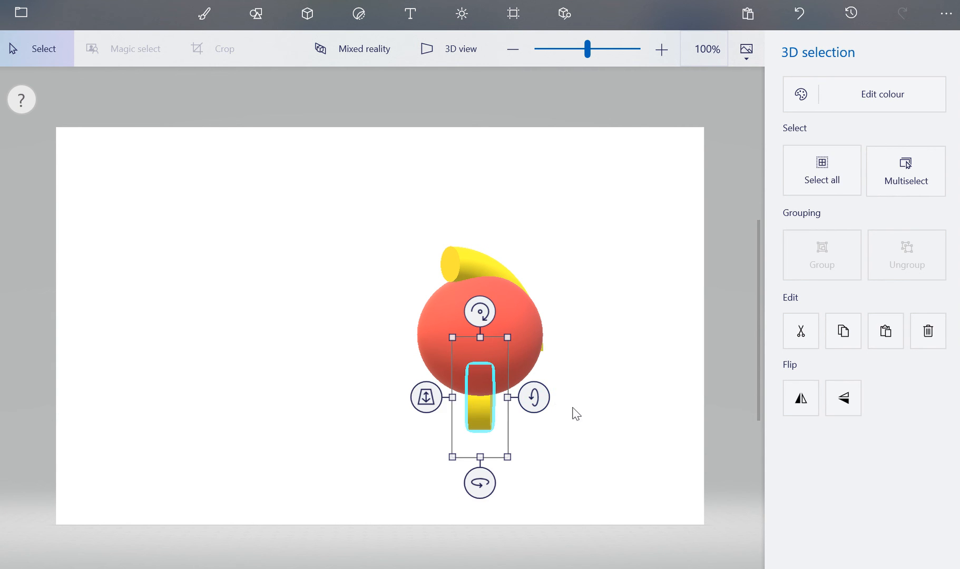
pyautogui.click(575, 414)
pyautogui.moveTo(503, 347); pyautogui.dragTo(569, 489)
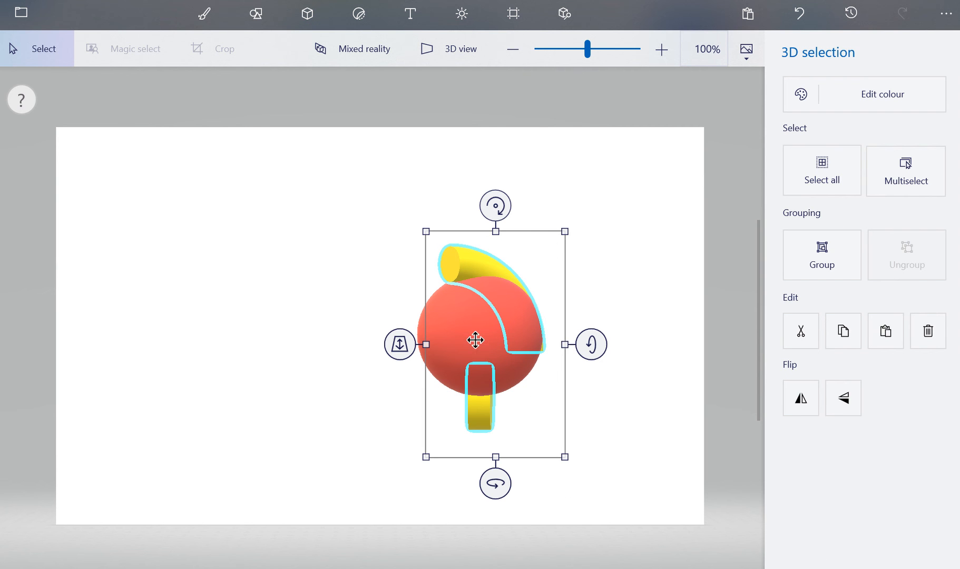
pyautogui.moveTo(495, 484); pyautogui.dragTo(468, 482)
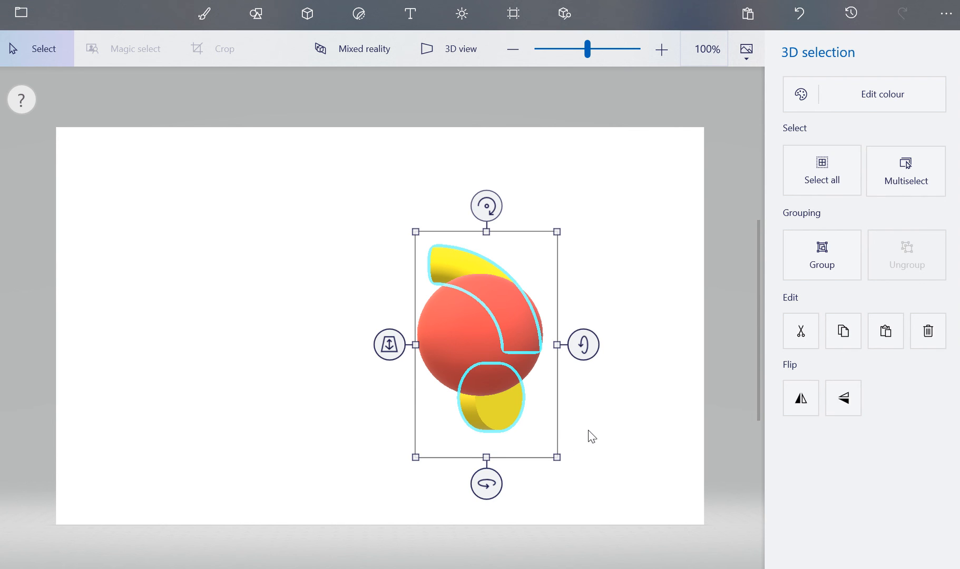
pyautogui.click(577, 412)
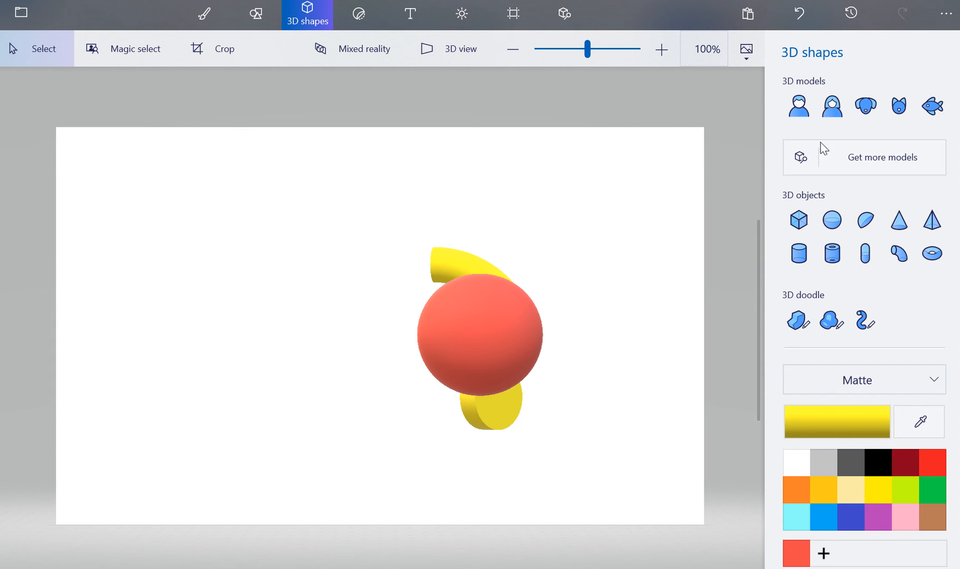
# Insert the Man 3D model and place it standing to the left of the sphere
pyautogui.click(805, 108)
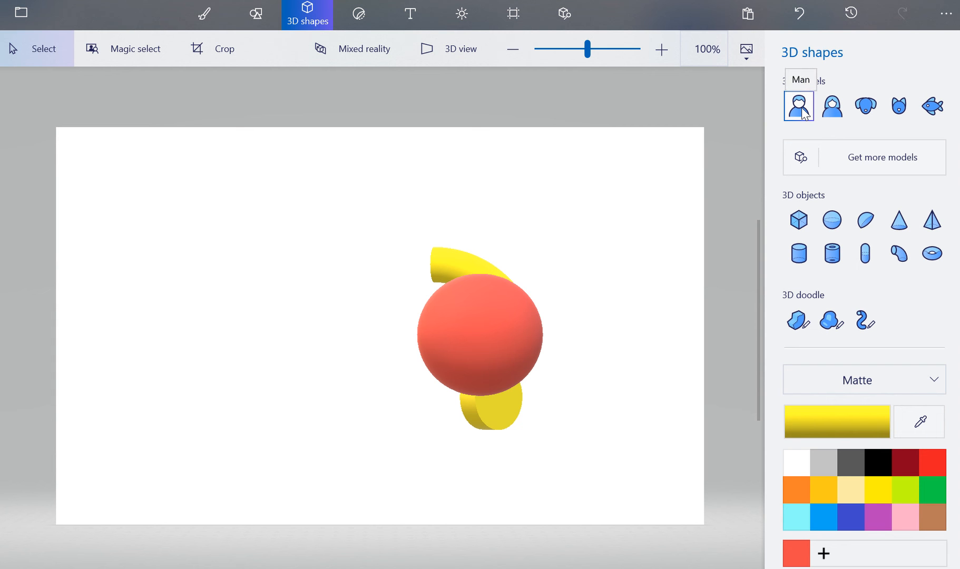
pyautogui.click(799, 107)
pyautogui.moveTo(216, 178); pyautogui.dragTo(343, 463)
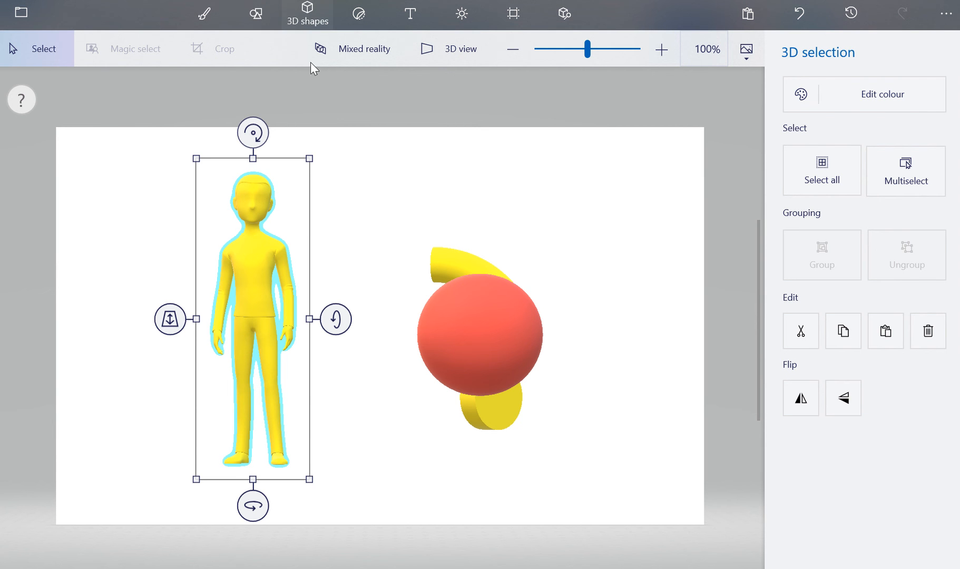
# Open the 3D library of additional models and open the Get Started in Paint 3D board
pyautogui.click(307, 15)
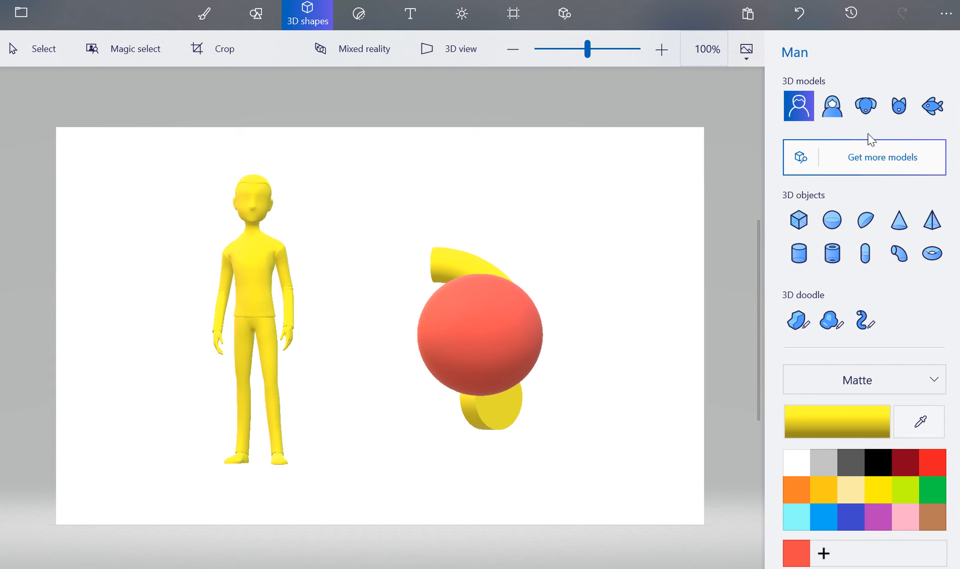
pyautogui.click(881, 156)
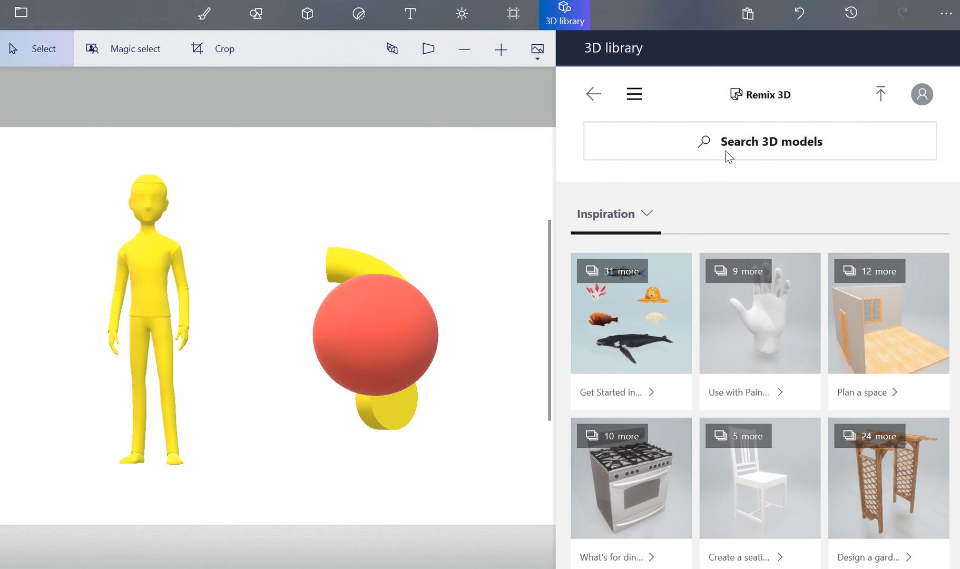
pyautogui.click(632, 333)
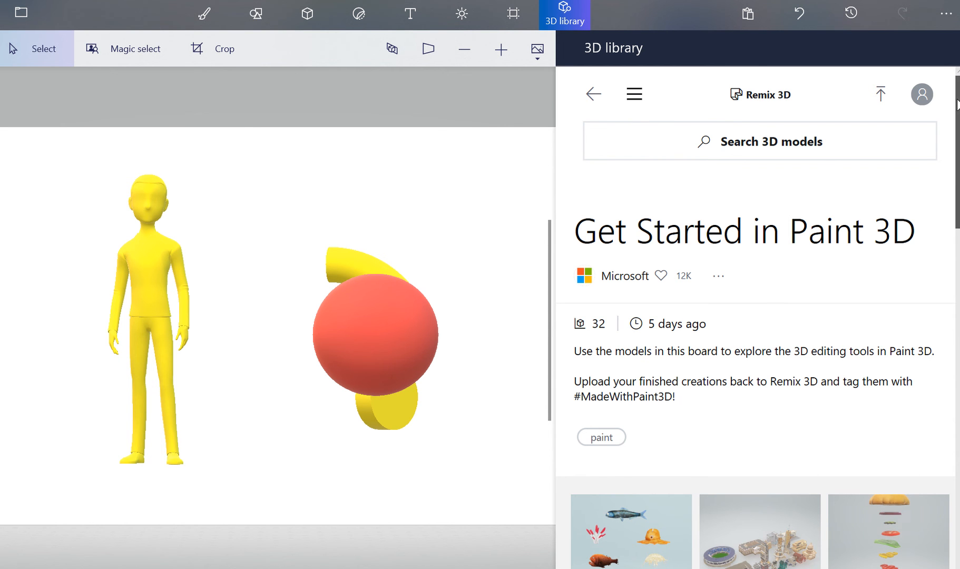
# Browse the models in the Get Started in Paint 3D board
pyautogui.scroll(-5, 957, 178)
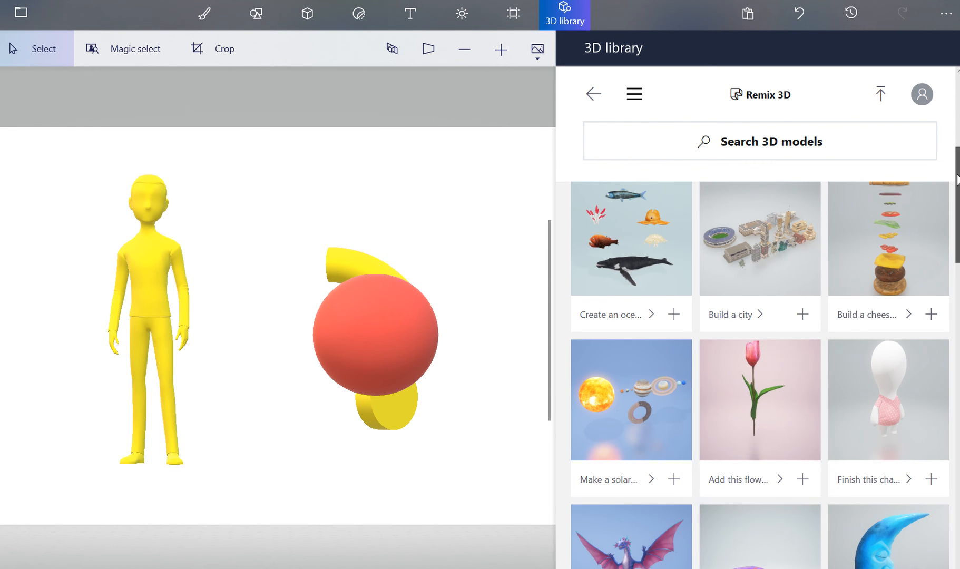
pyautogui.scroll(-5, 949, 246)
pyautogui.scroll(-5, 949, 245)
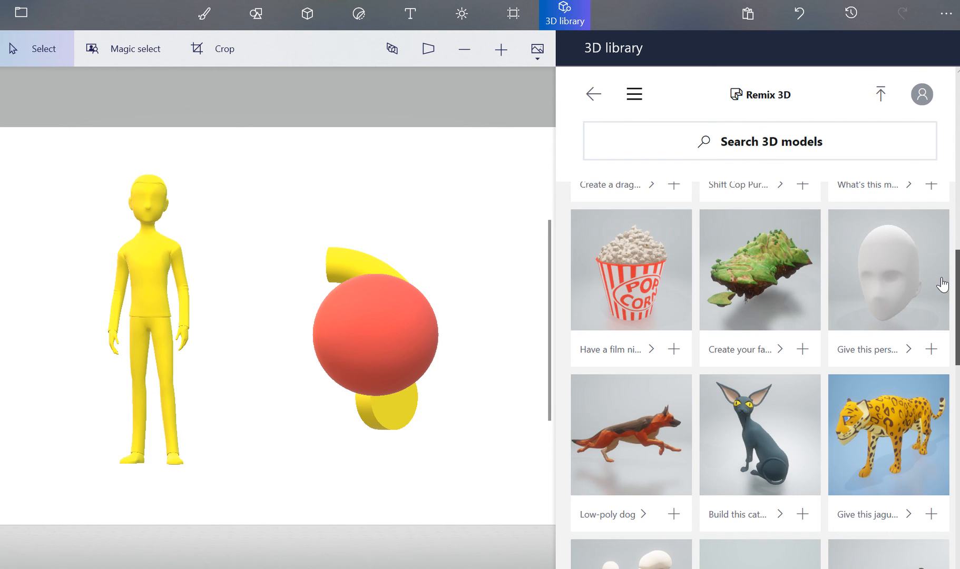
pyautogui.scroll(-8, 942, 284)
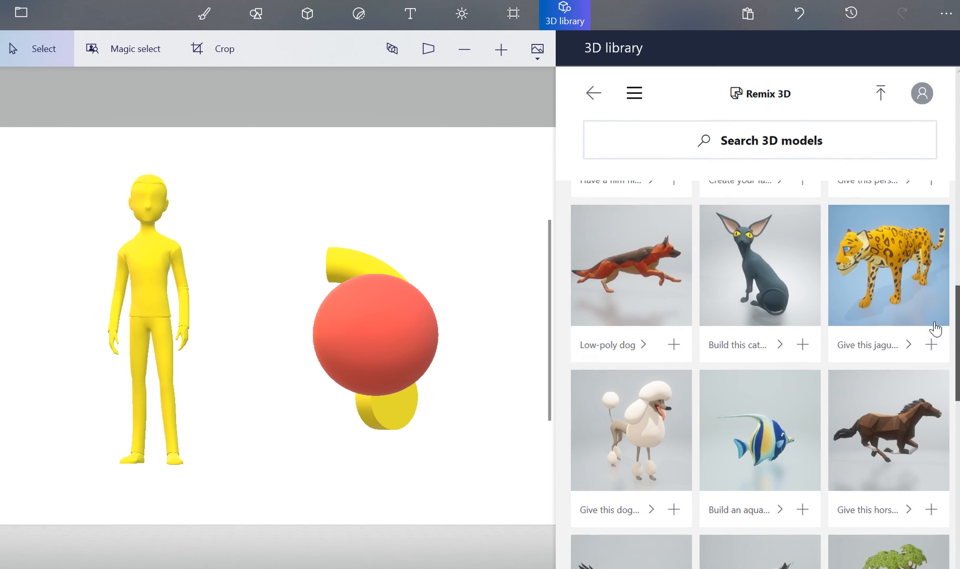
pyautogui.scroll(-6, 933, 356)
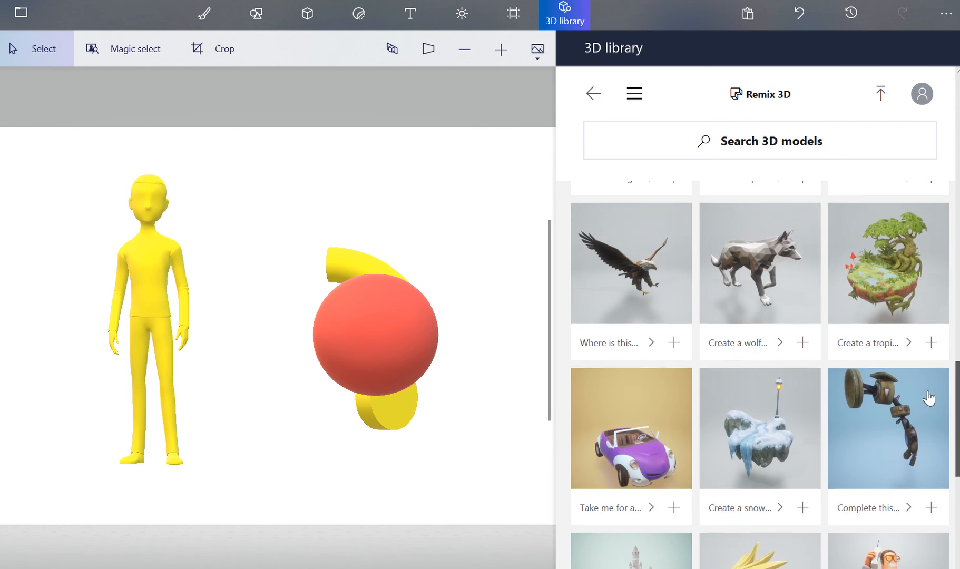
pyautogui.scroll(-2, 928, 424)
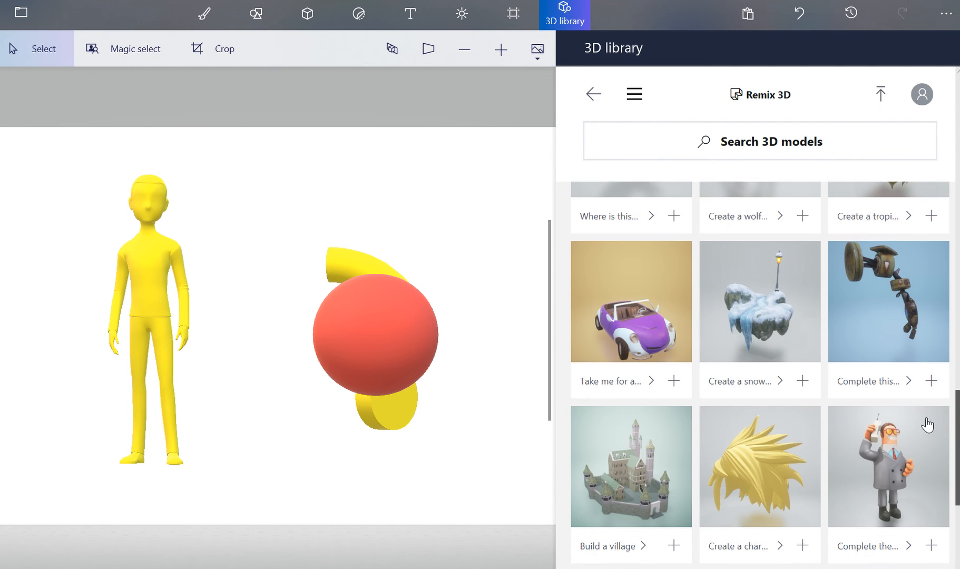
pyautogui.scroll(-8, 925, 474)
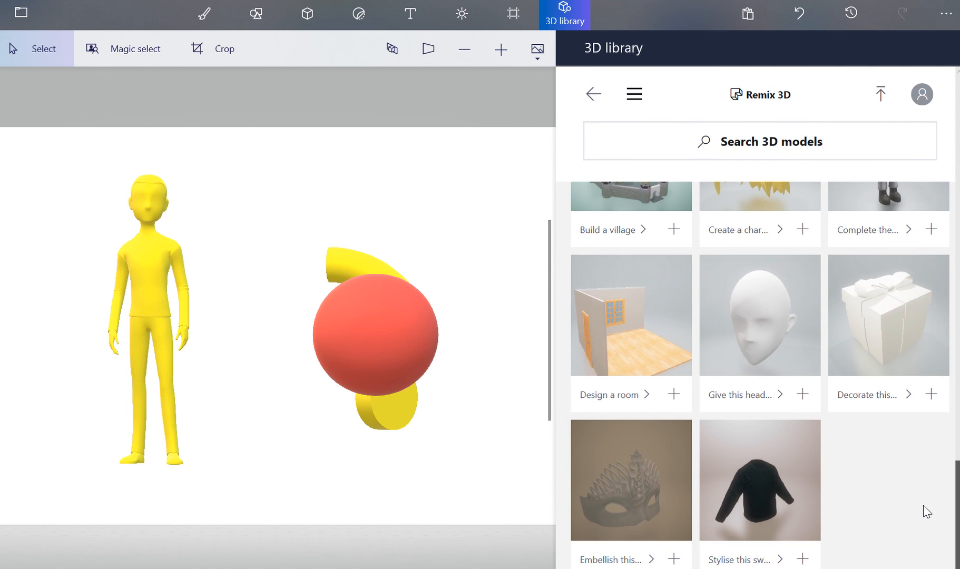
pyautogui.scroll(15, 919, 474)
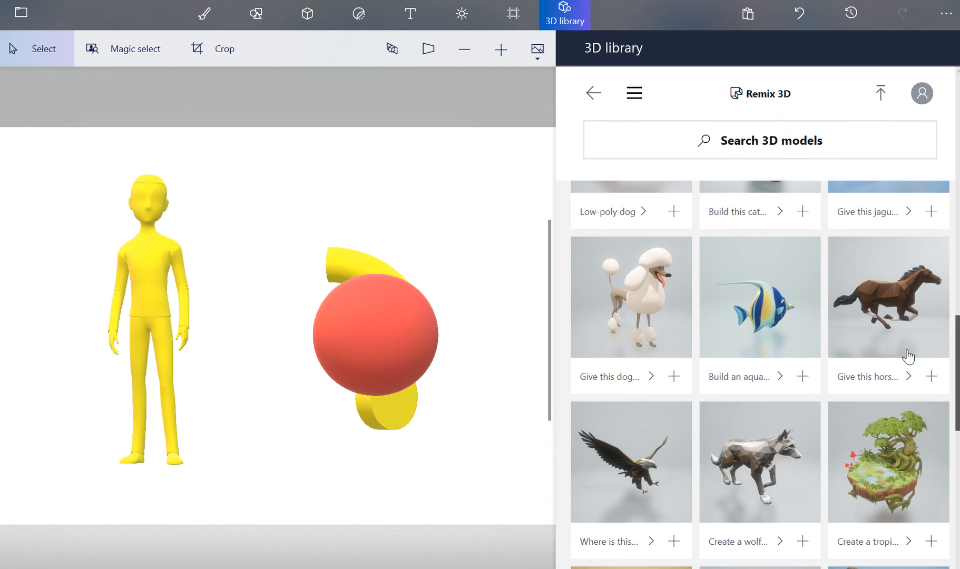
pyautogui.scroll(10, 907, 353)
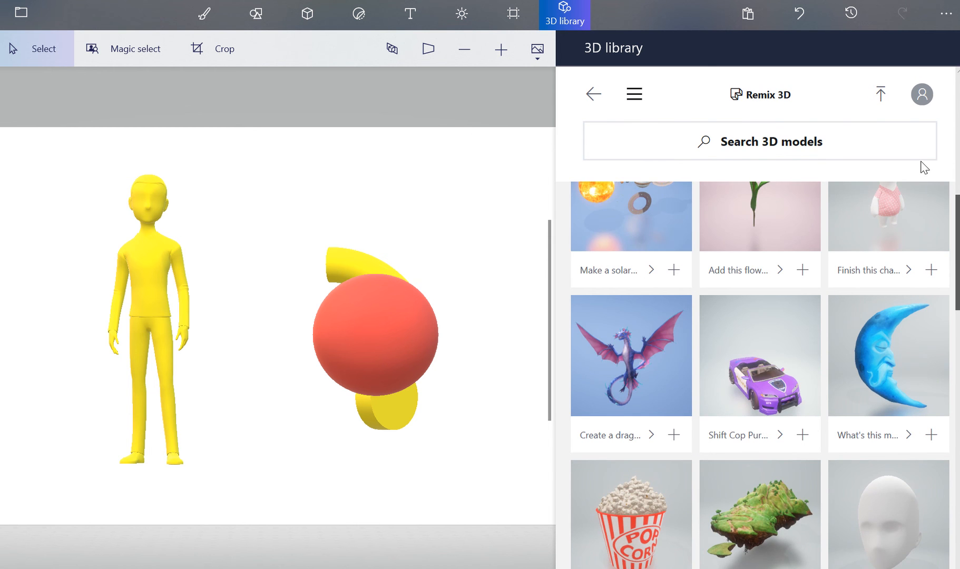
pyautogui.scroll(5, 923, 158)
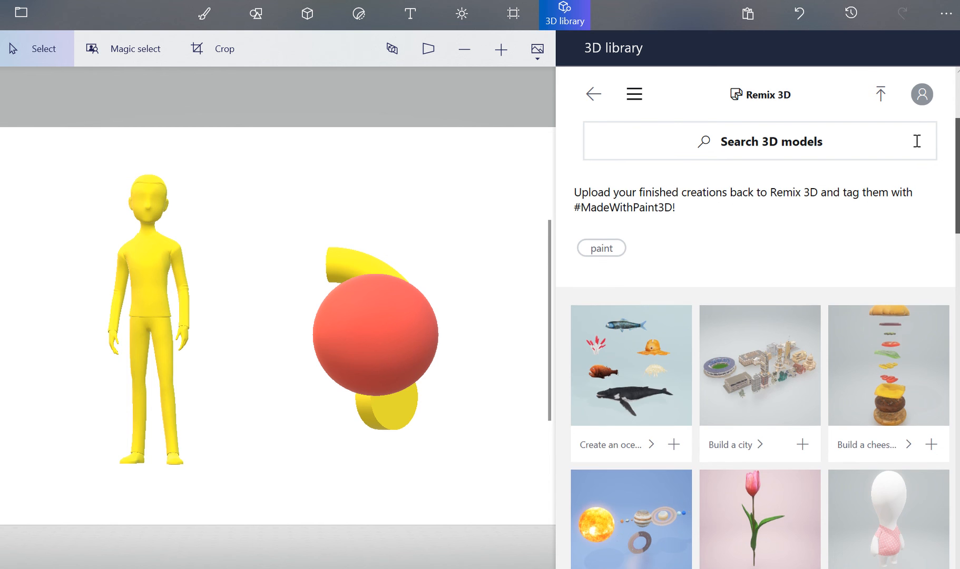
pyautogui.scroll(3, 917, 137)
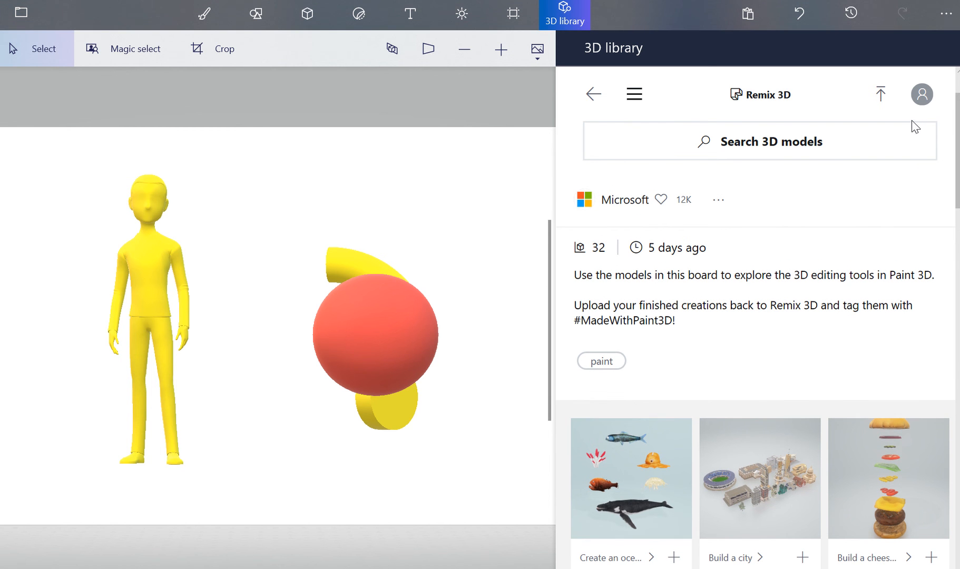